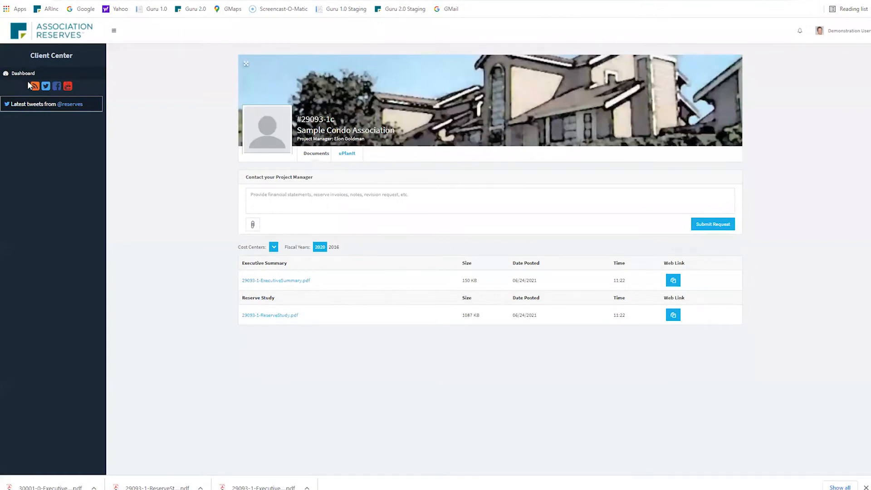
- Open the uPlanIt Demo Blank property from the dashboard, enter its uPlanIt section and dismiss the access notice
left_click(23, 74)
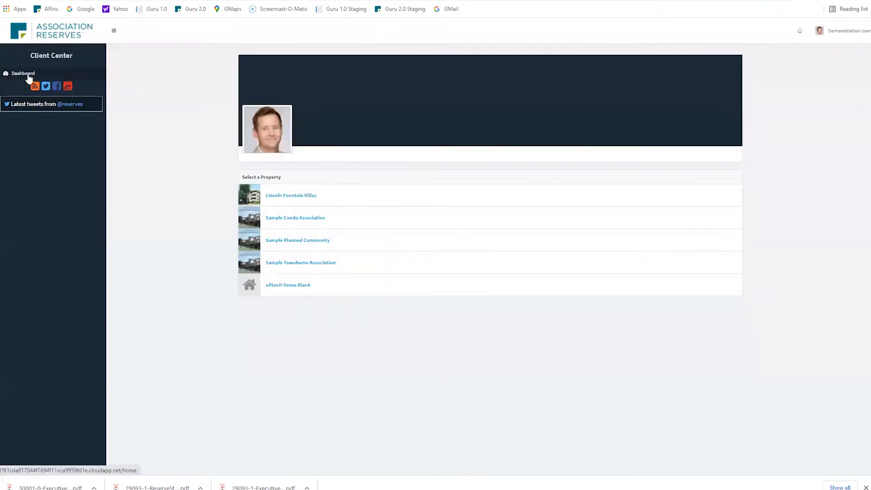
left_click(289, 285)
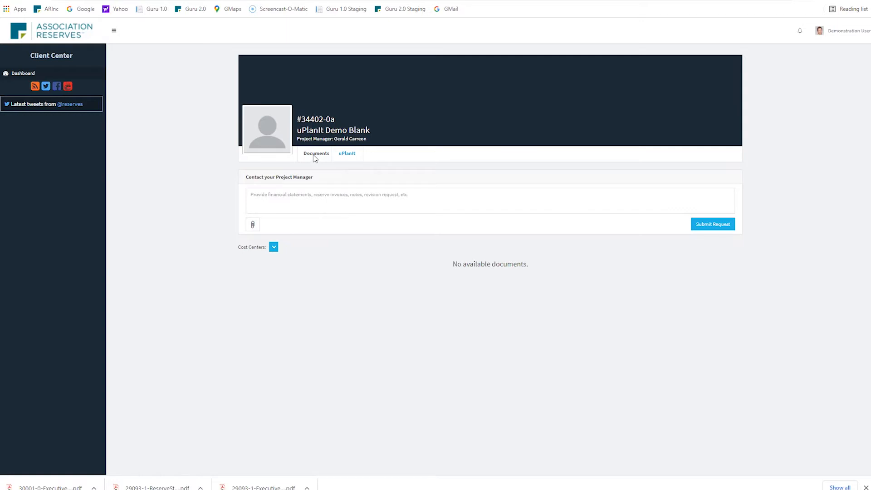
left_click(346, 155)
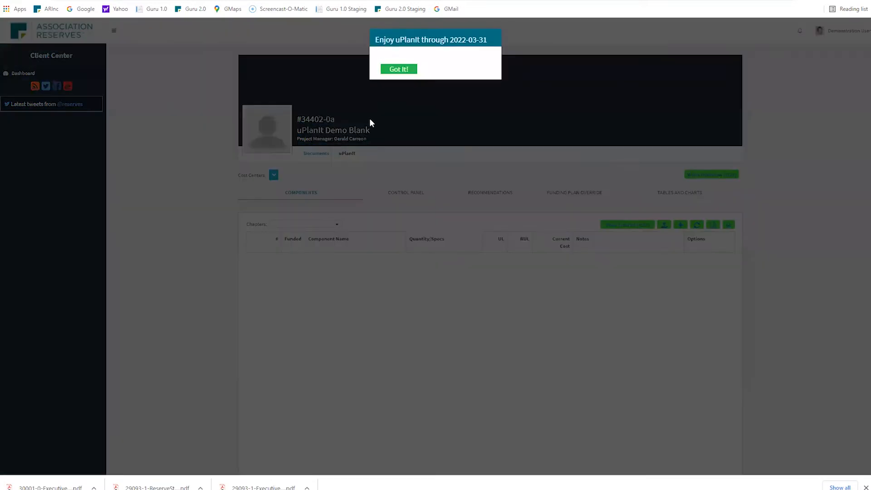
left_click(392, 72)
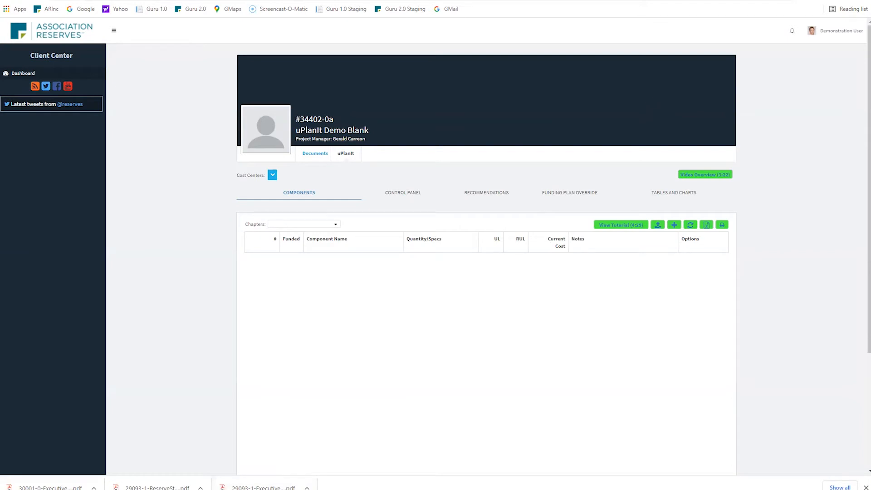
key("alt+Tab")
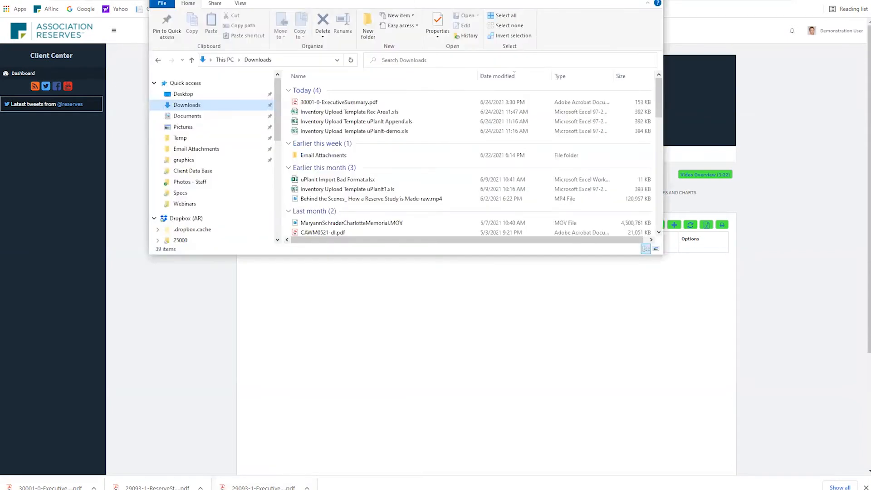
left_click(634, 0)
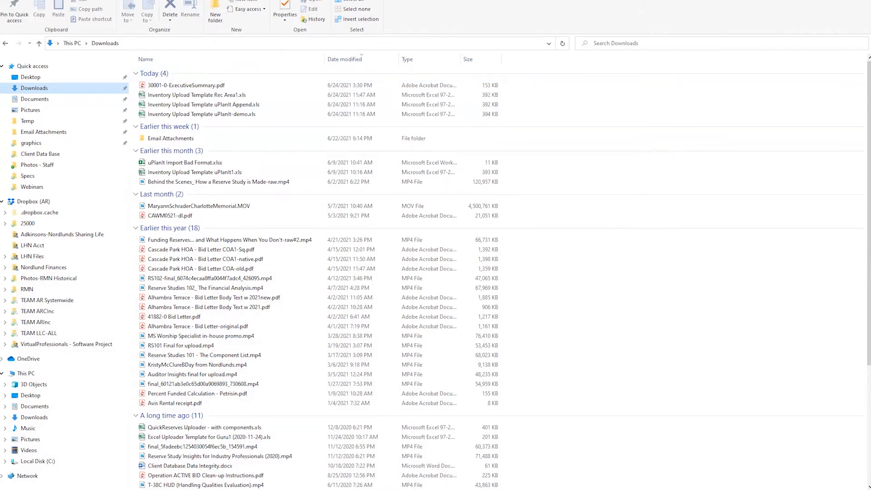
left_click(153, 489)
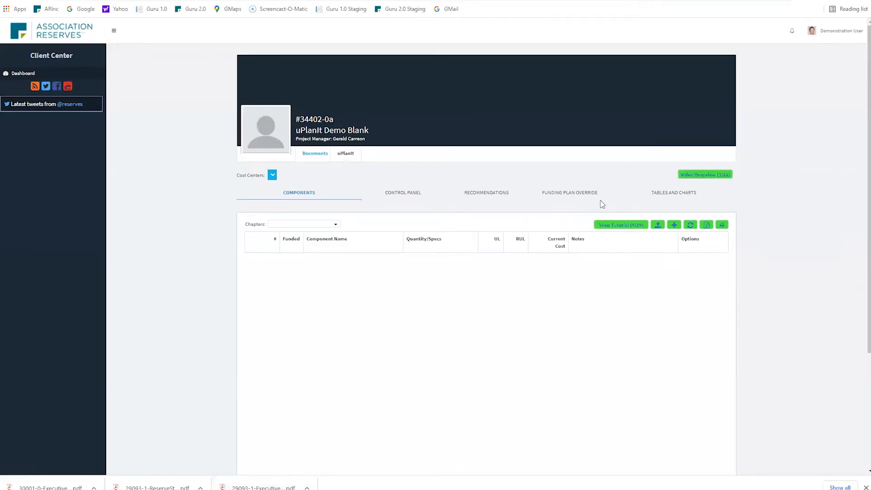
- Download the inventory upload template, open it for editing and view its Component List worksheet
left_click(658, 225)
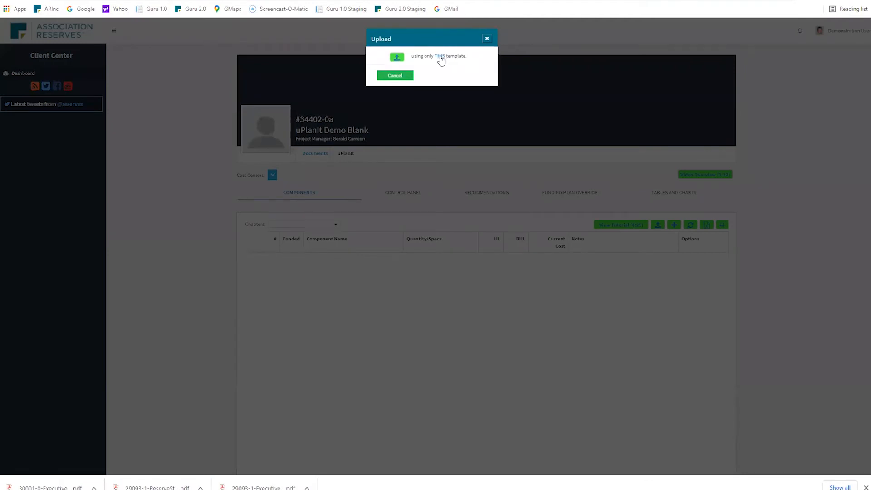
left_click(440, 58)
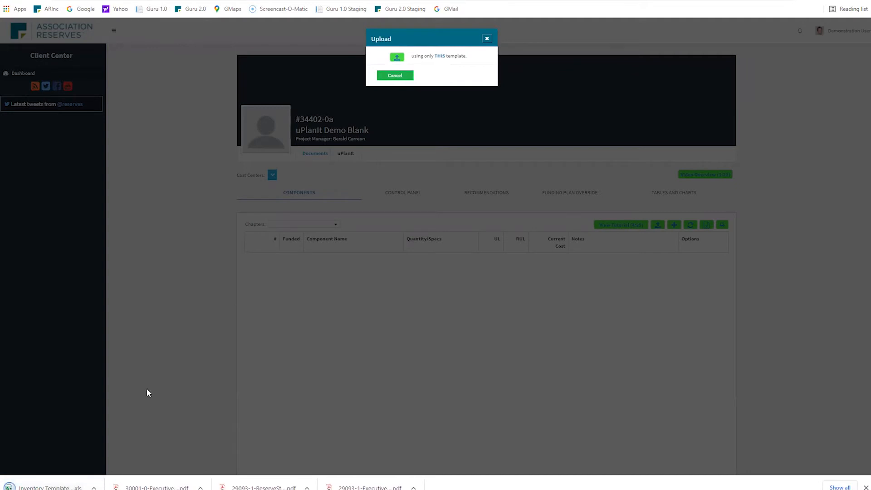
left_click(50, 487)
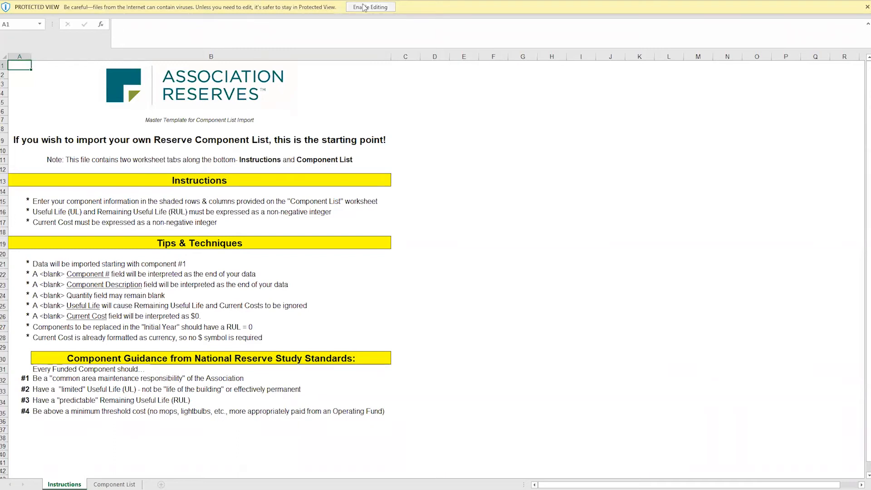
left_click(363, 5)
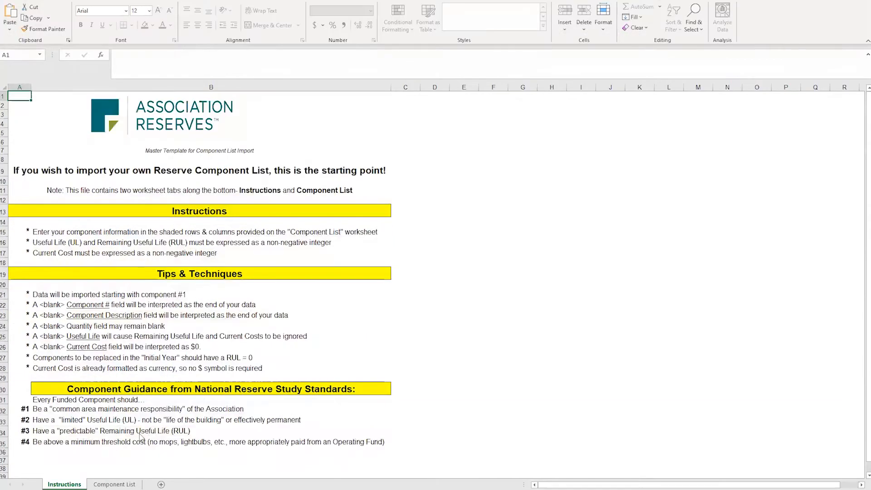
left_click(115, 484)
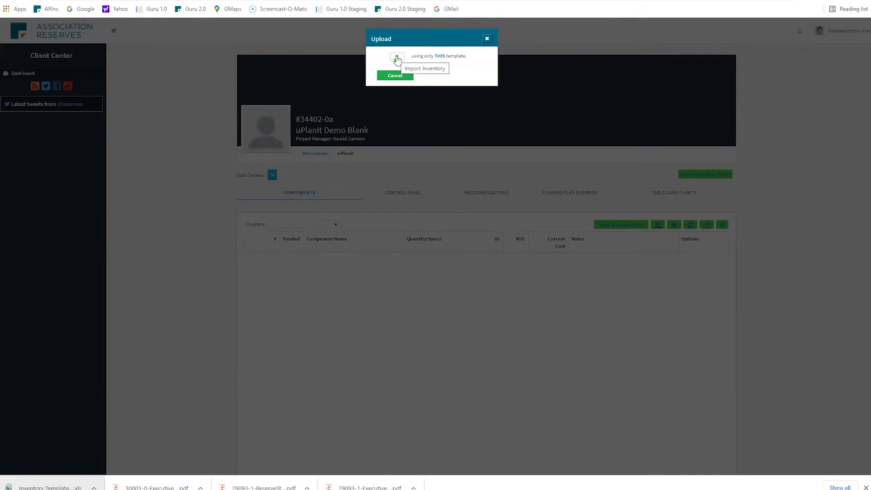
- Import the components from Inventory Upload Template uPlanIt-demo.xls using the Append Components option
left_click(397, 58)
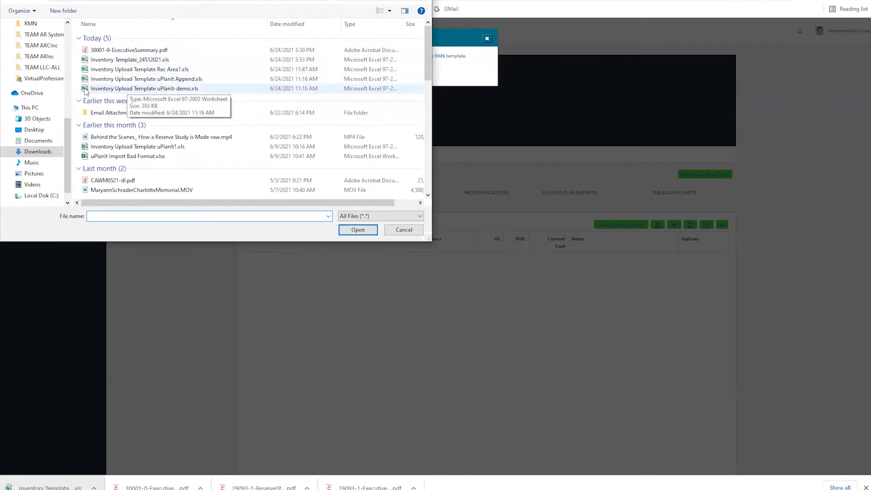
double_click(113, 89)
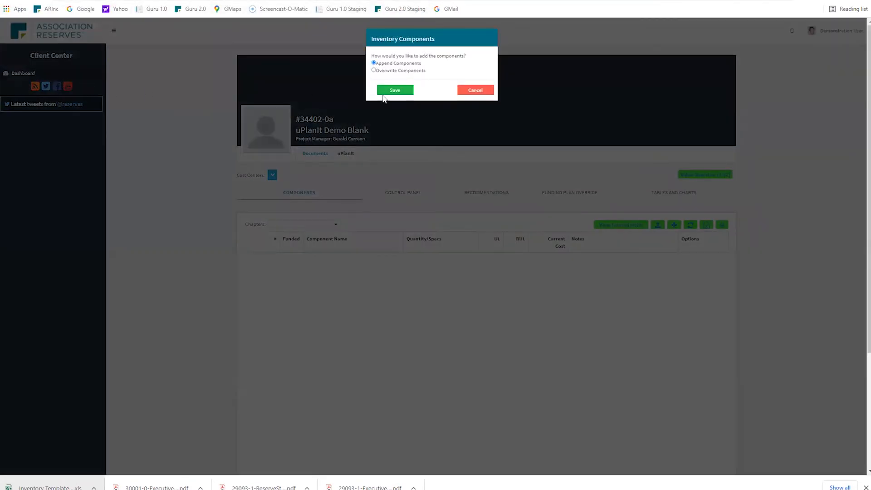
left_click(405, 91)
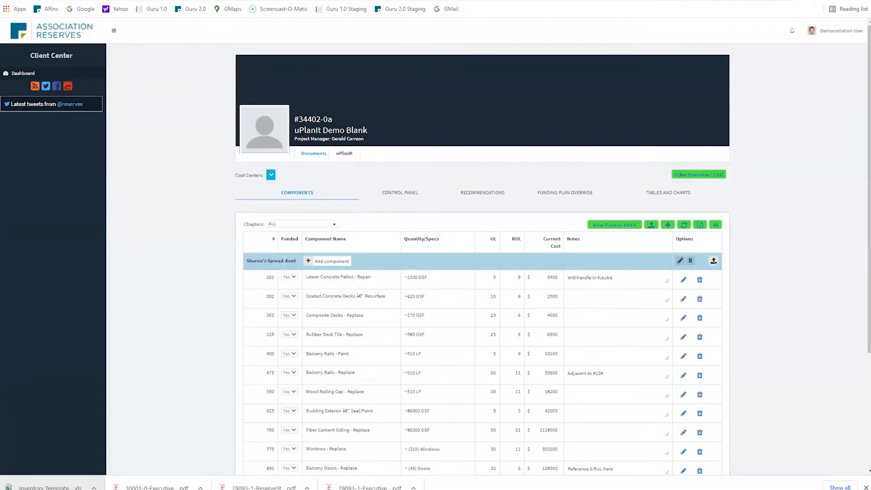
- Edit component 201, Lower Concrete Patios - Repair, setting its RUL to 7 and current cost to 6000, and save it
scroll(316, 271, "down", 4)
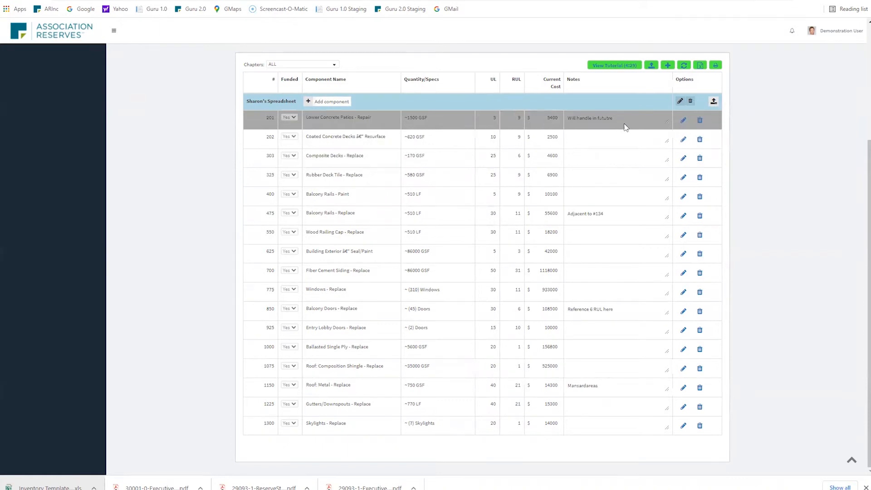
left_click(683, 121)
left_click(520, 119)
key("Tab")
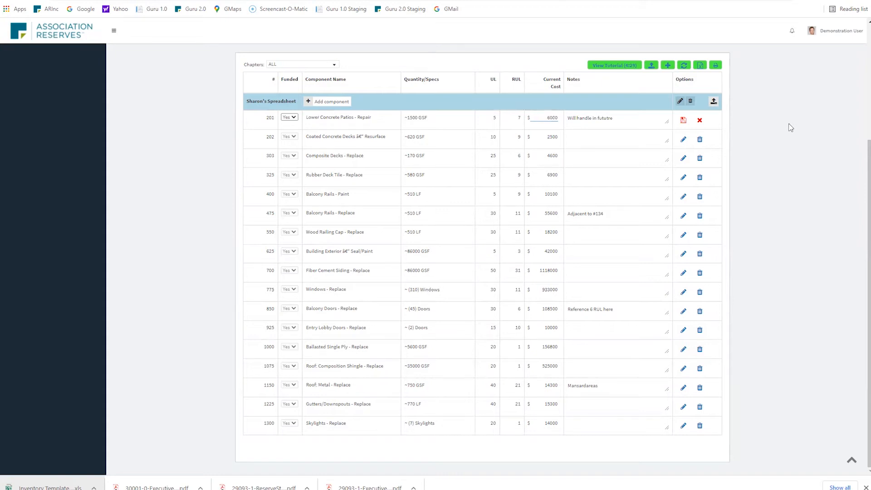
left_click(684, 121)
- Import the recreation area components from Inventory Upload Template Rec Area1.xls, appending them to the existing list
scroll(515, 104, "up", 5)
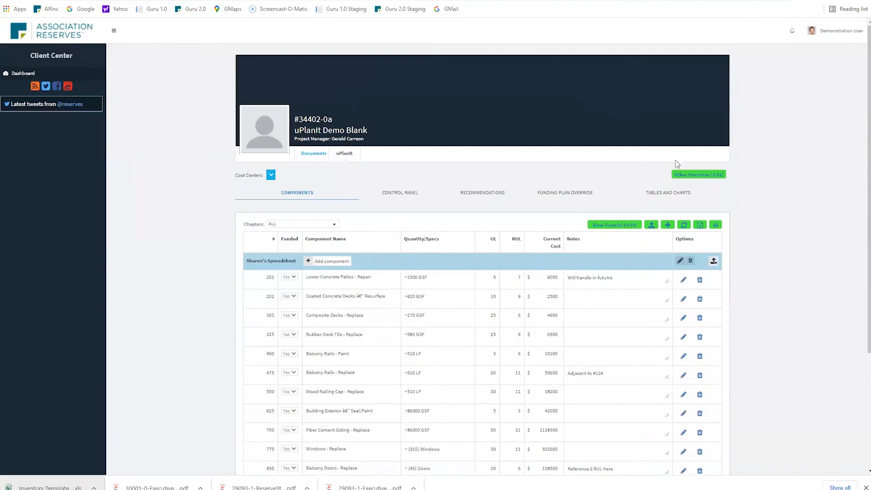
left_click(652, 225)
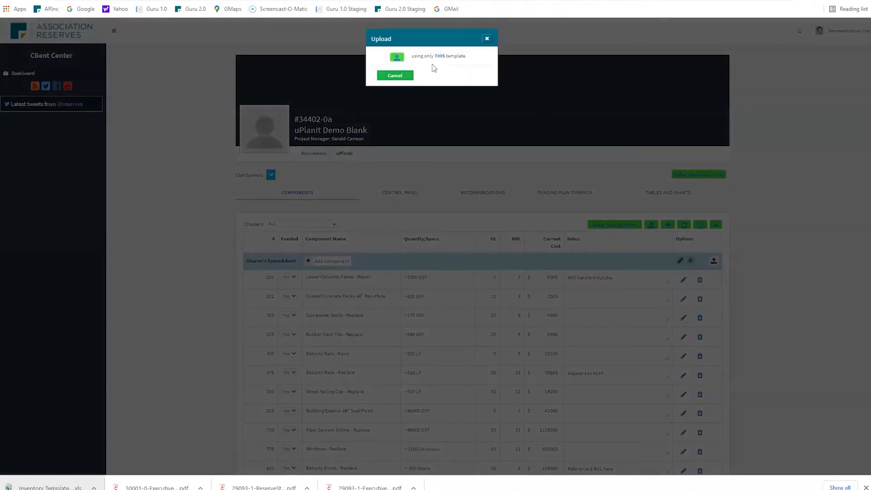
left_click(397, 58)
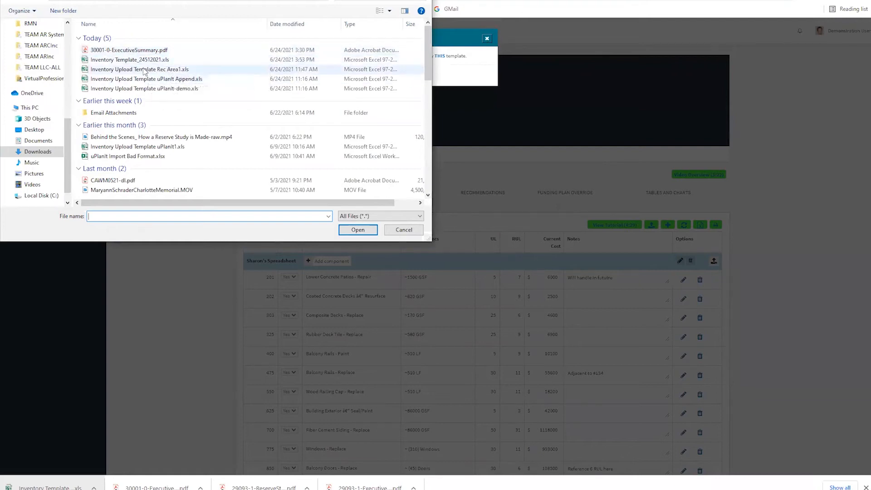
double_click(87, 70)
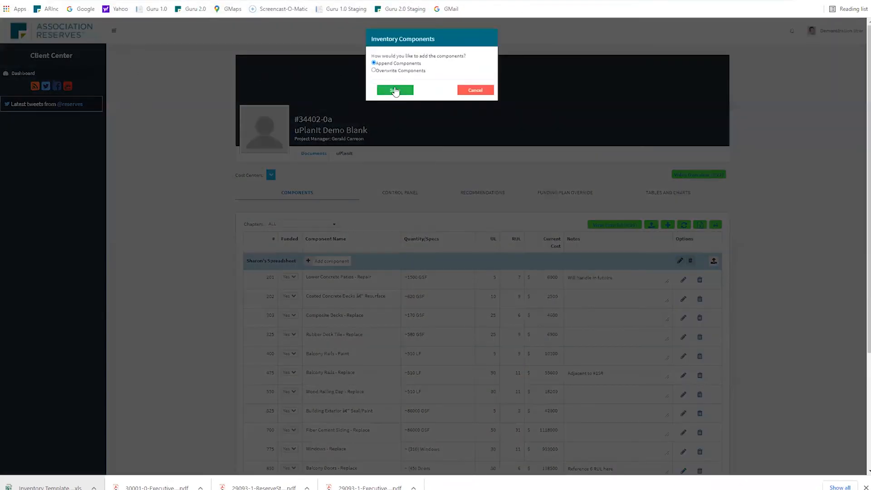
left_click(394, 90)
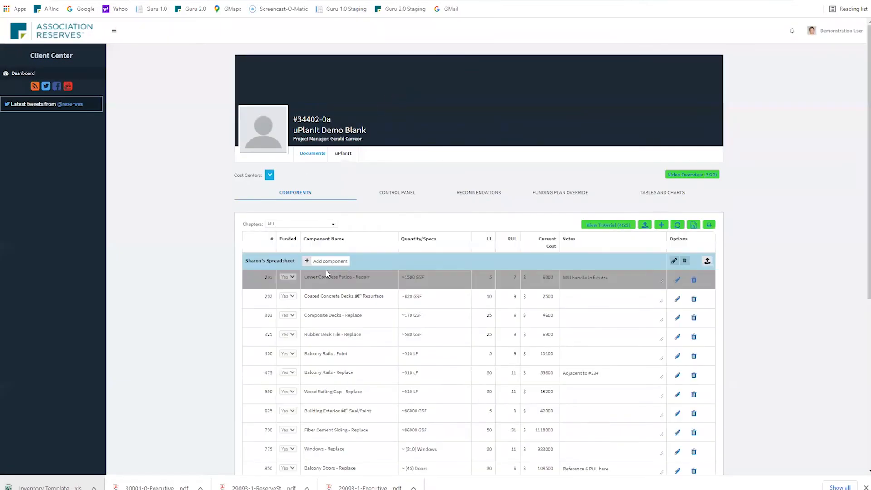
- Set the starting balance to $100,000 with 1% interest in the control panel and save the settings
scroll(329, 269, "down", 6)
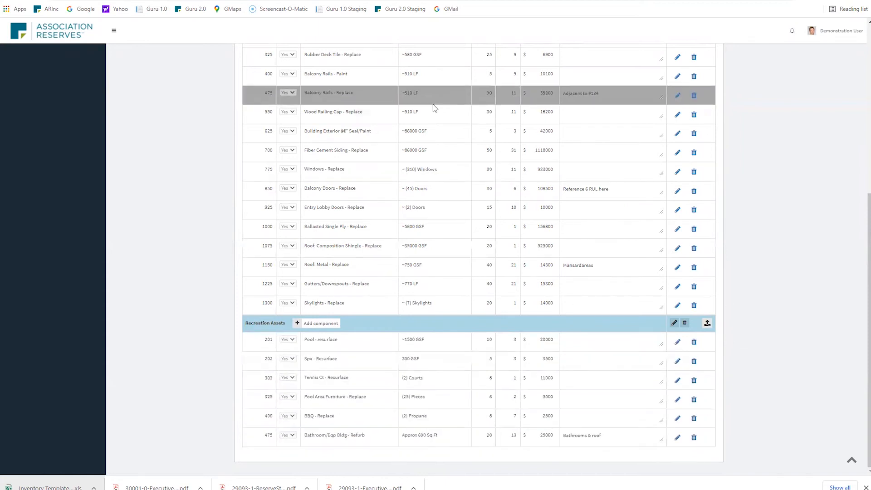
scroll(433, 108, "up", 6)
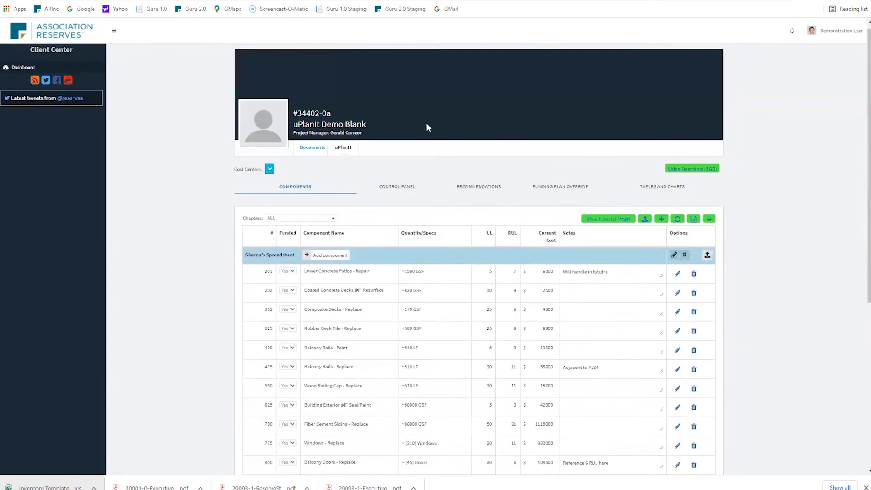
left_click(405, 190)
left_click(484, 268)
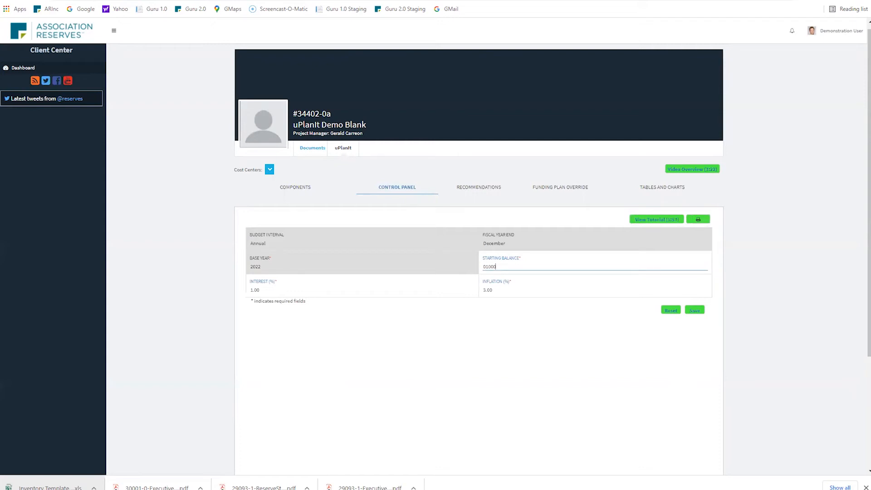
key("Tab")
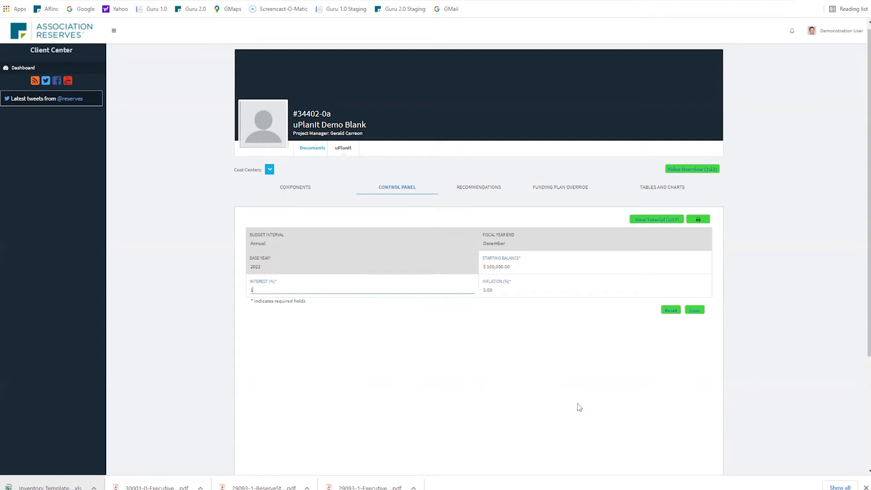
left_click(695, 311)
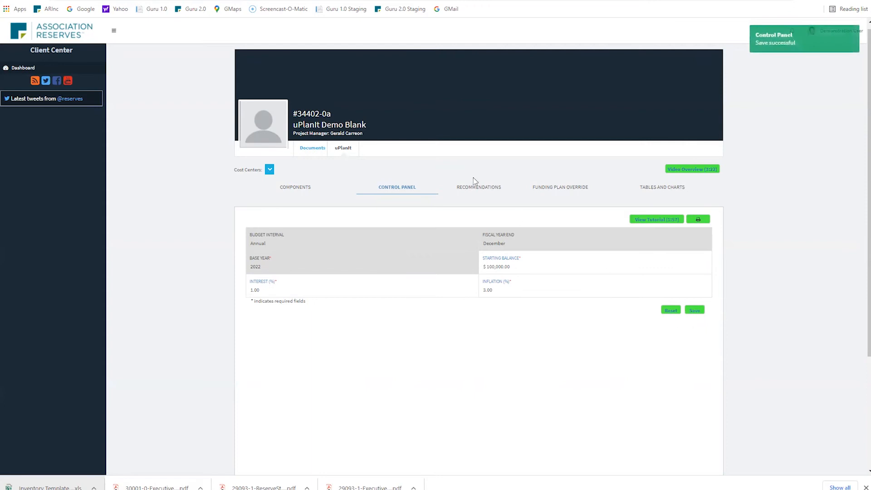
- Review the recommendations page, including its funding charts and starting information
left_click(465, 188)
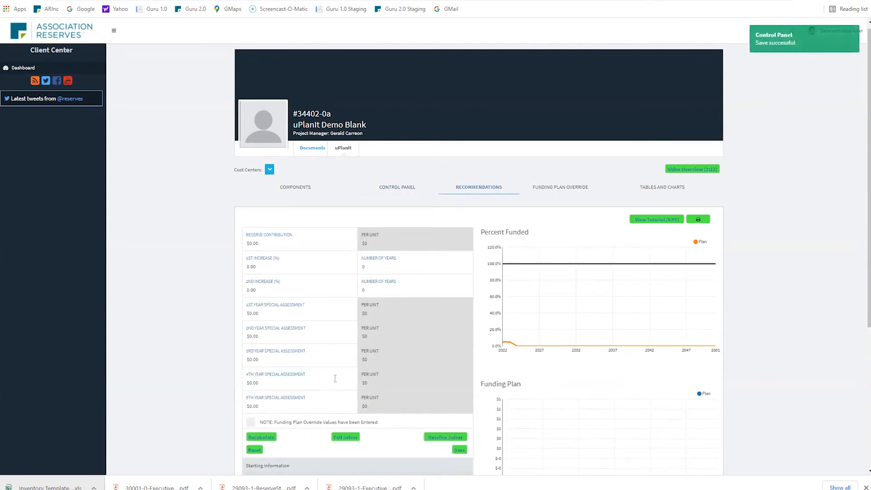
scroll(334, 379, "down", 4)
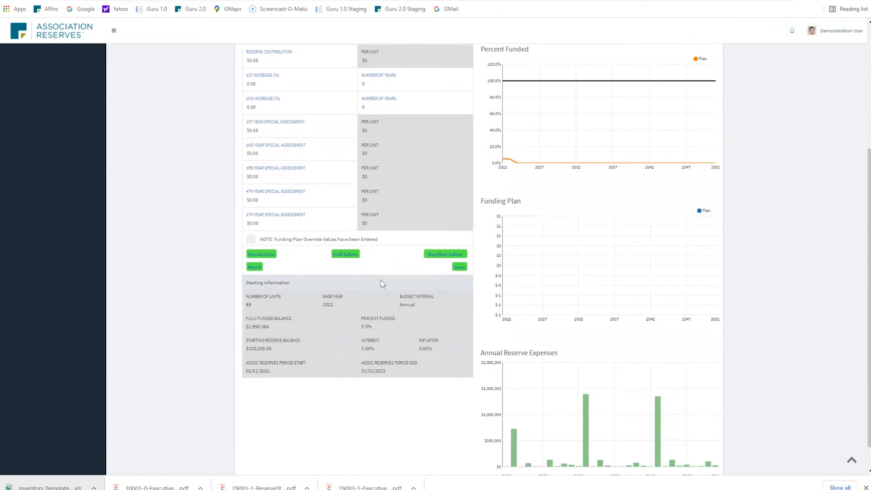
scroll(381, 284, "up", 3)
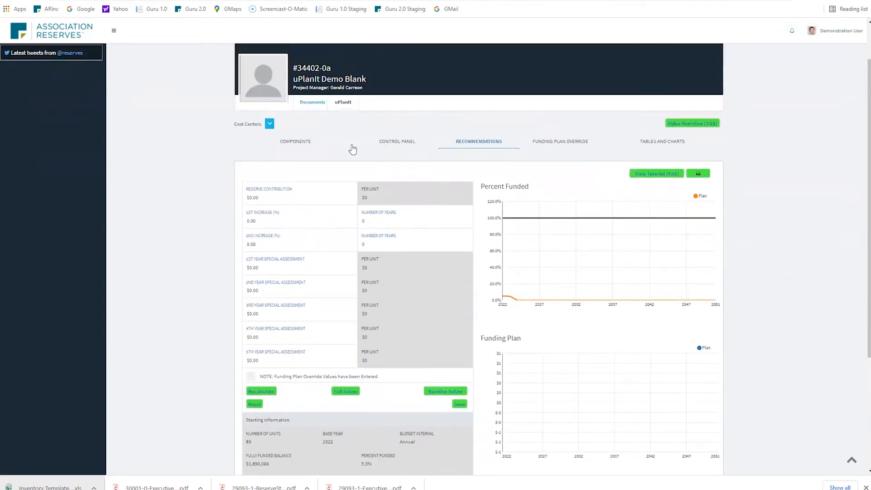
- Change the control panel's starting balance to $800,000, save it and return to the recommendations
left_click(305, 143)
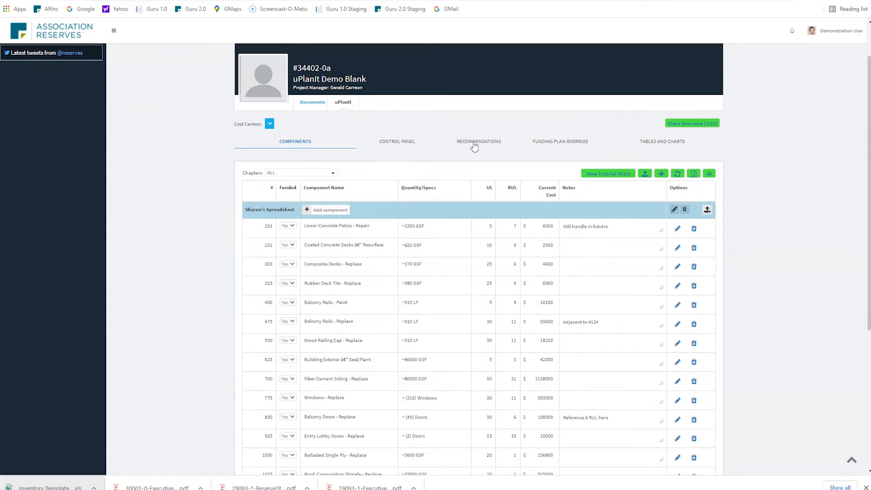
left_click(401, 144)
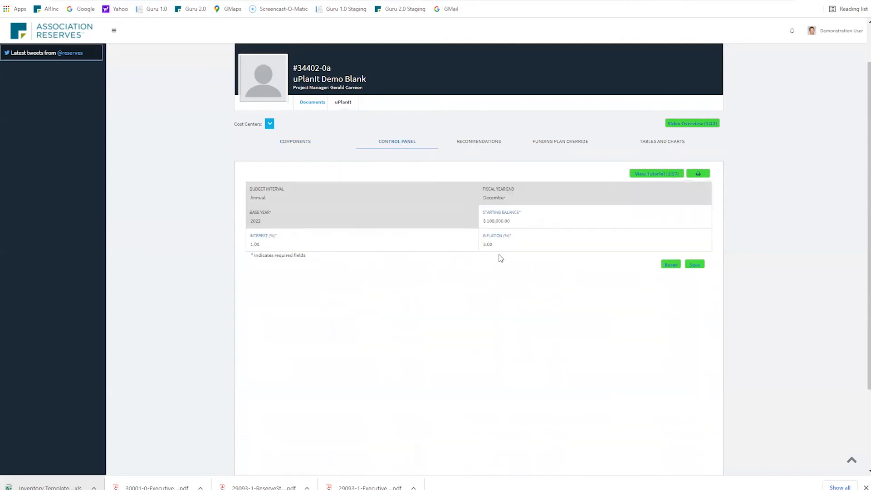
left_click(493, 221)
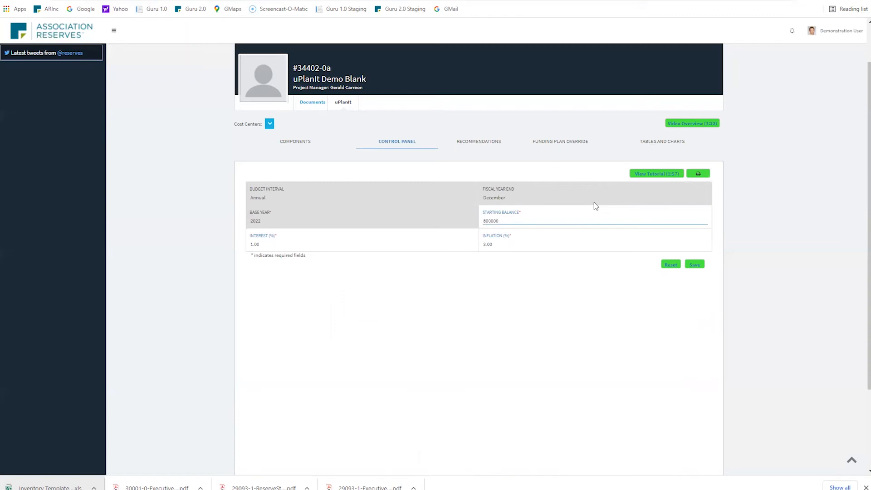
left_click(695, 264)
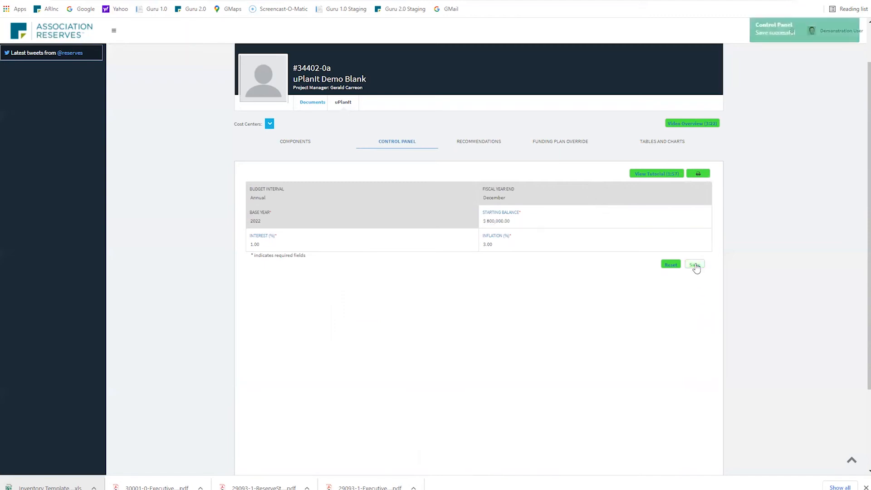
left_click(473, 144)
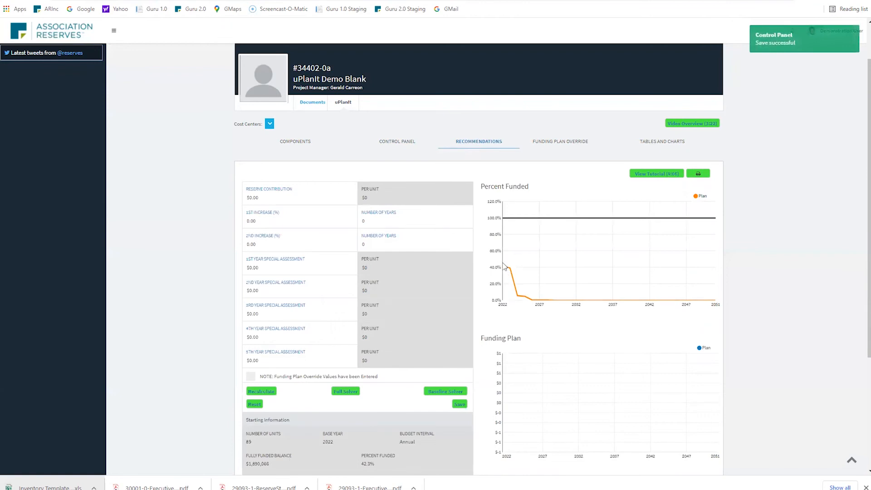
- Calculate the funding plan with the Full Solver, review it, and replace it with a Baseline Solver plan
left_click(352, 393)
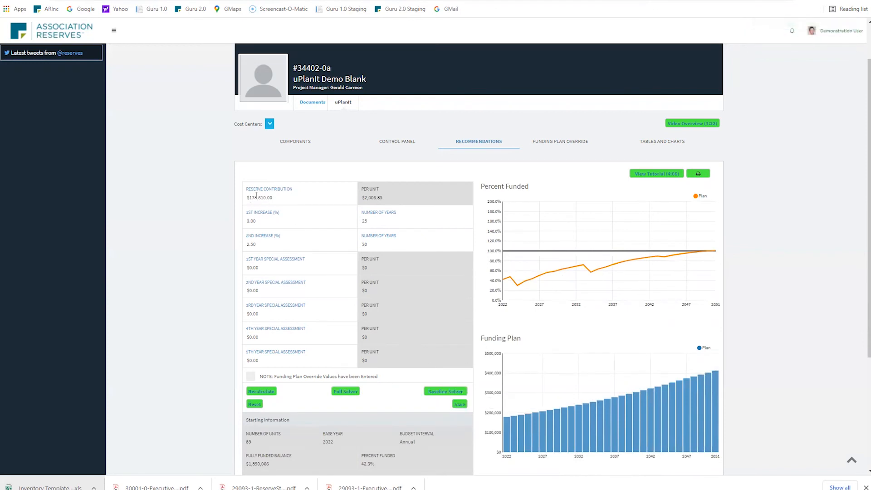
scroll(305, 418, "down", 2)
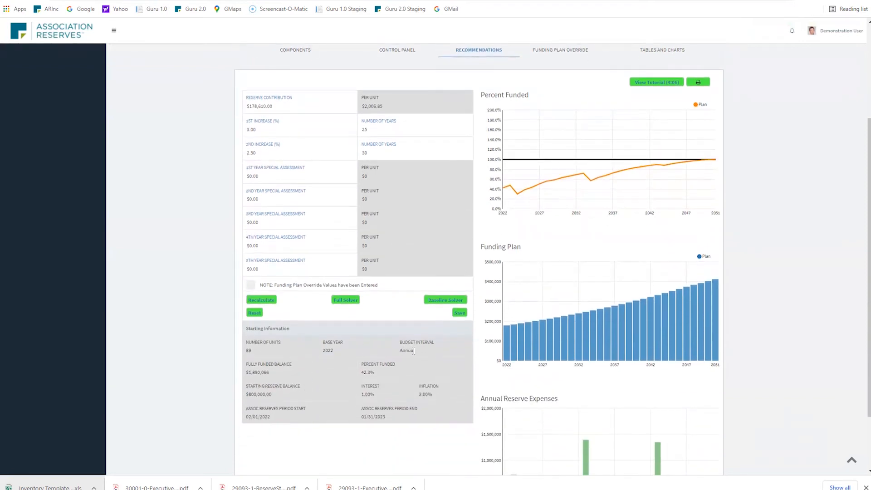
scroll(414, 351, "up", 2)
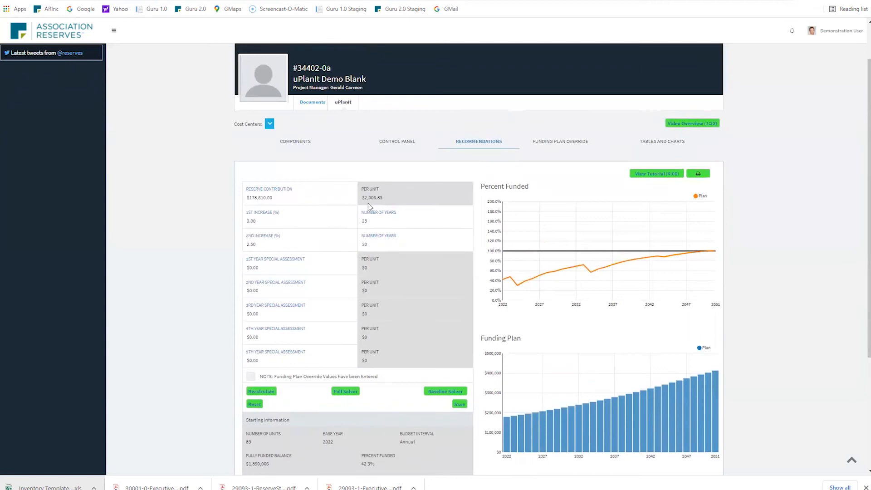
left_click(438, 392)
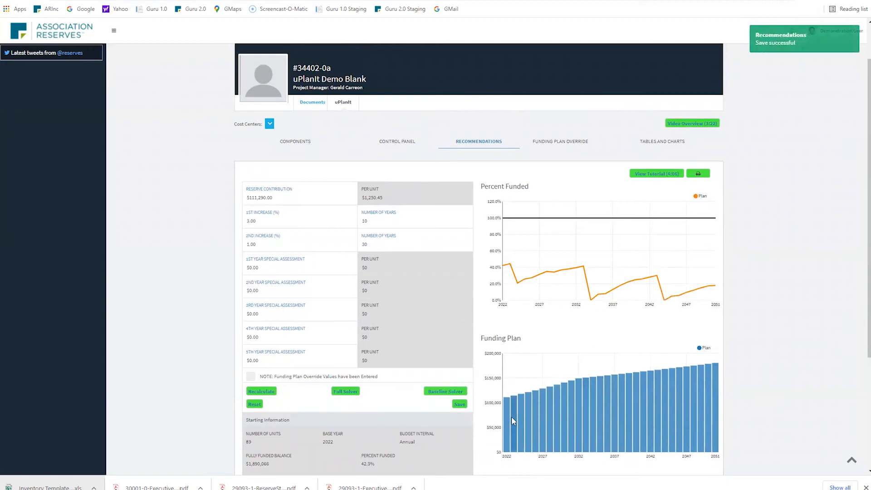
- Examine the annual reserve expenses chart and the component list across both chapters
left_click(653, 149)
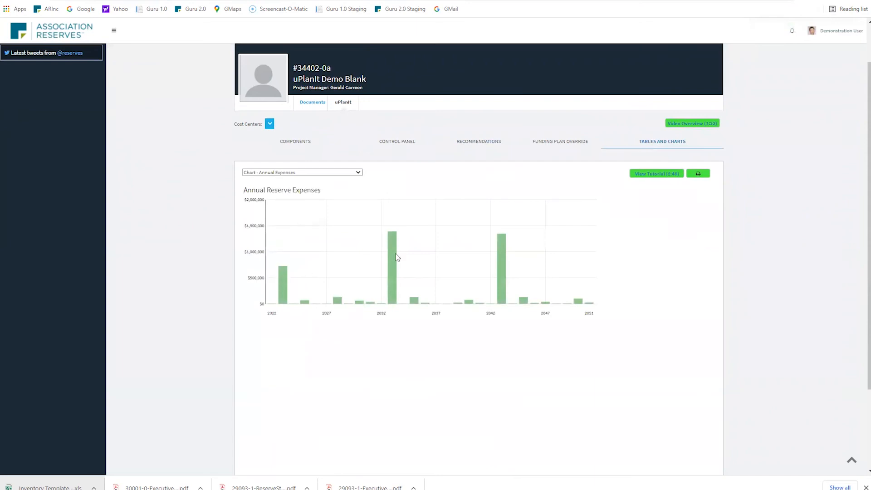
left_click(298, 143)
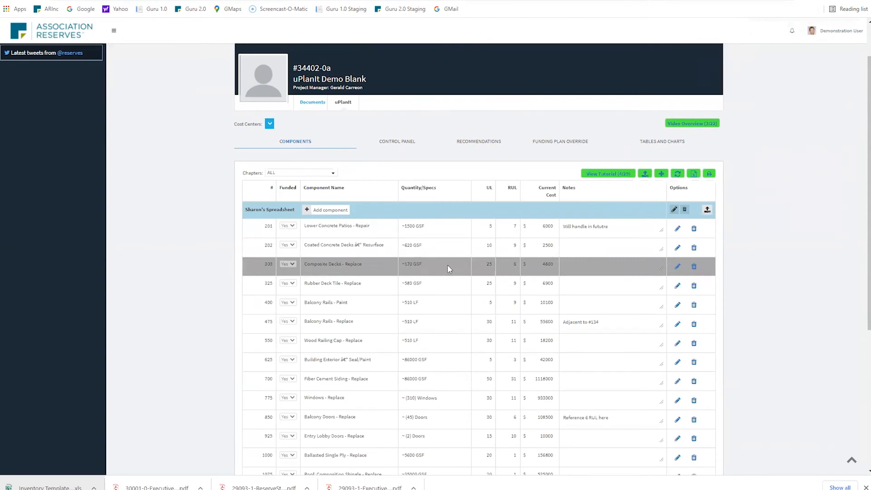
scroll(437, 266, "down", 4)
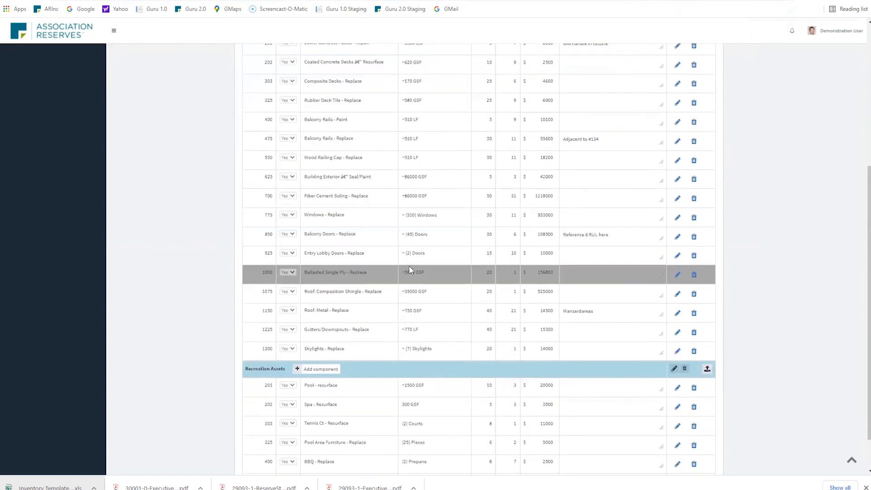
scroll(413, 266, "down", 1)
scroll(412, 266, "up", 6)
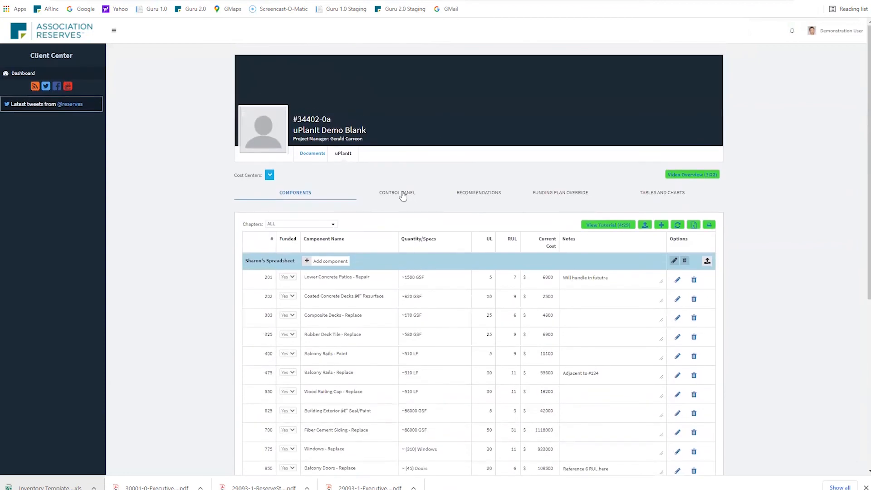
- Save the control panel settings as they stand and save the recommendations
left_click(403, 196)
left_click(694, 316)
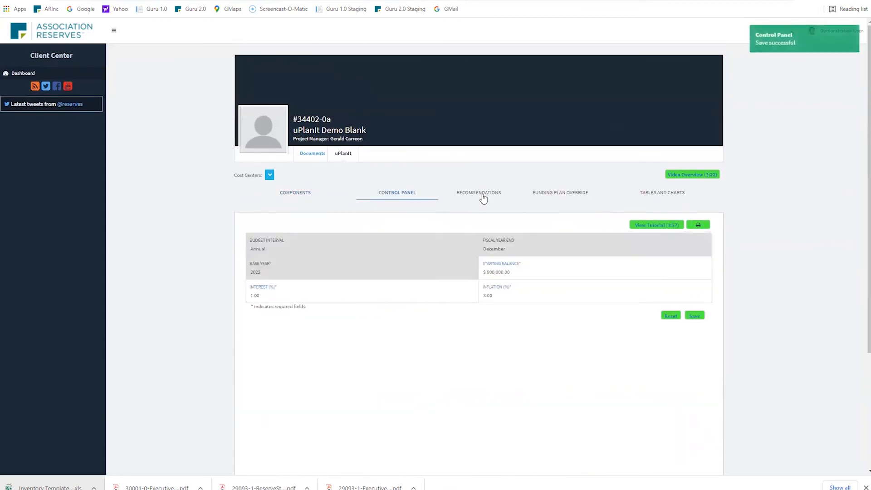
left_click(484, 198)
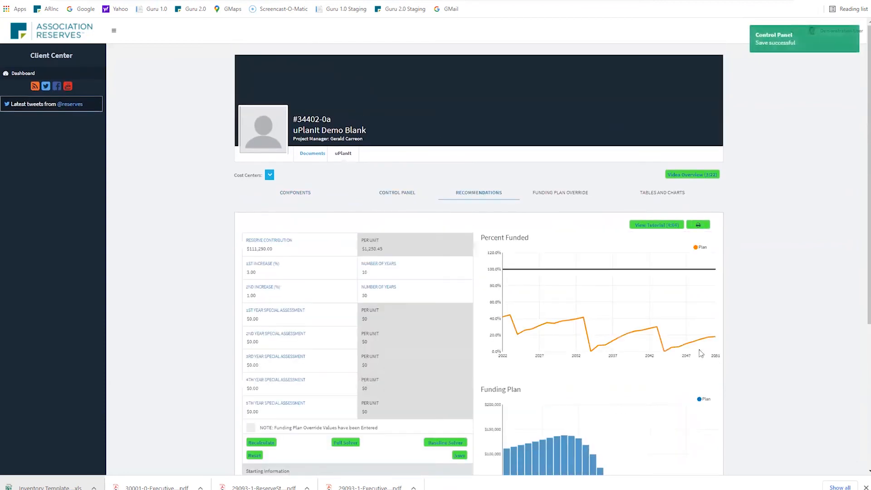
left_click(460, 456)
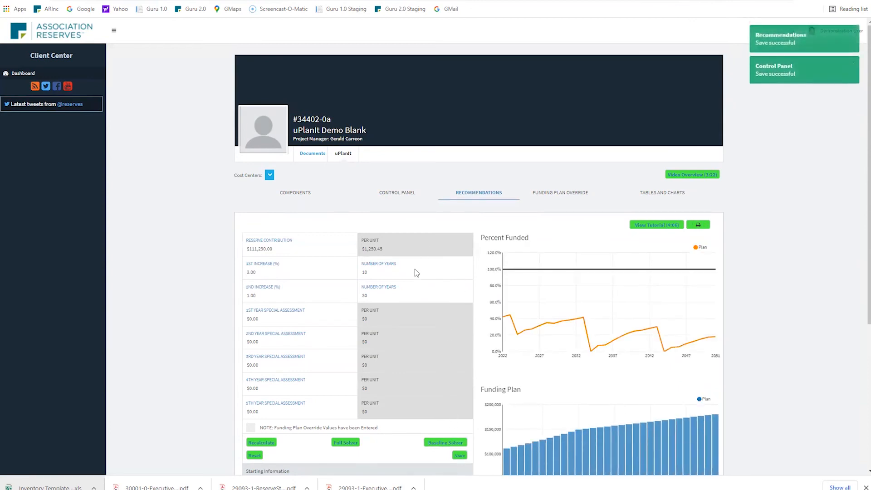
- Upload Inventory Upload Template uPlanIt Append.xls into the first chapter of the component list, appending its components
left_click(402, 196)
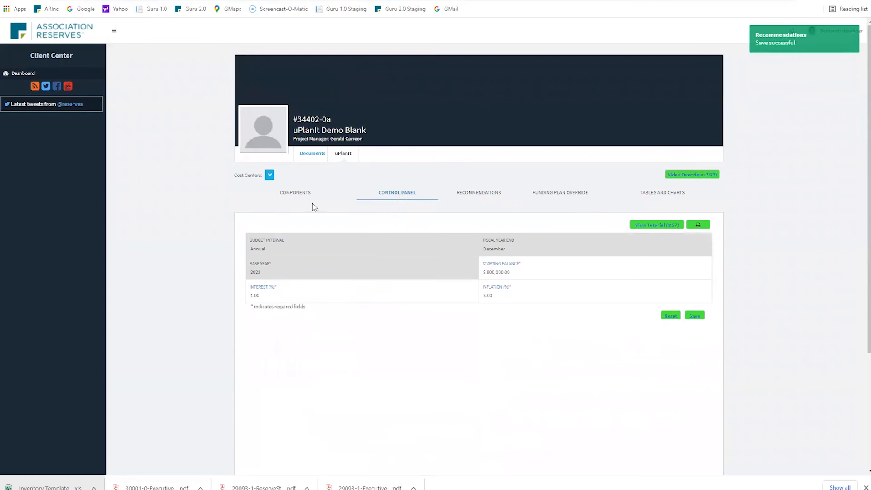
left_click(299, 196)
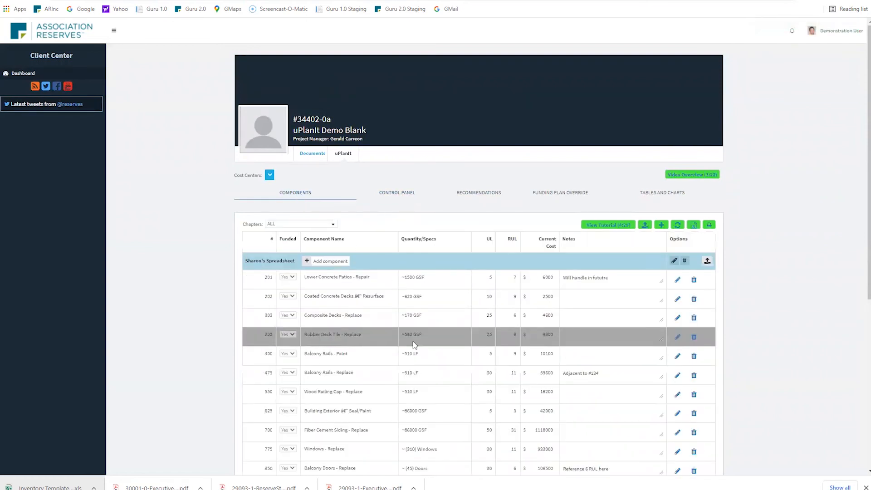
scroll(411, 345, "down", 4)
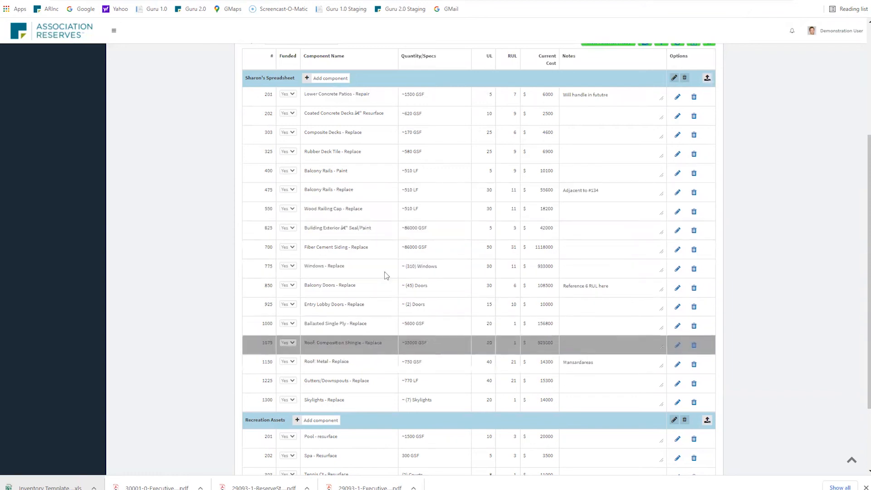
left_click(707, 78)
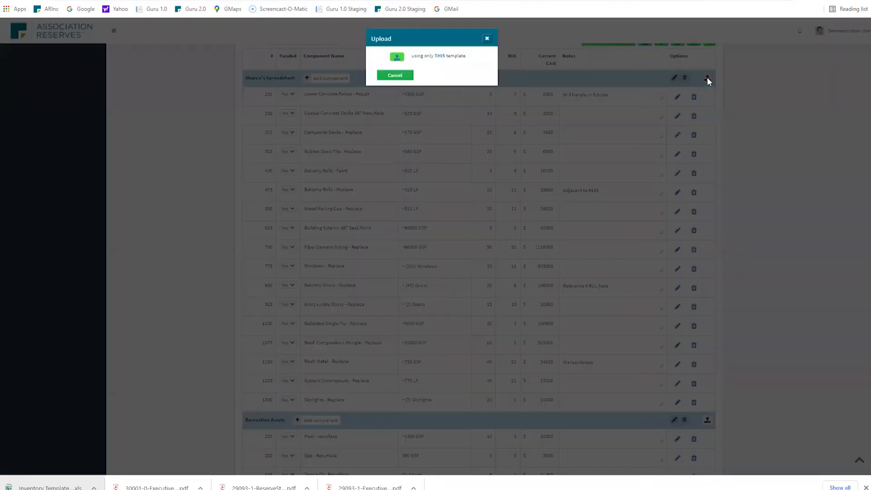
left_click(396, 58)
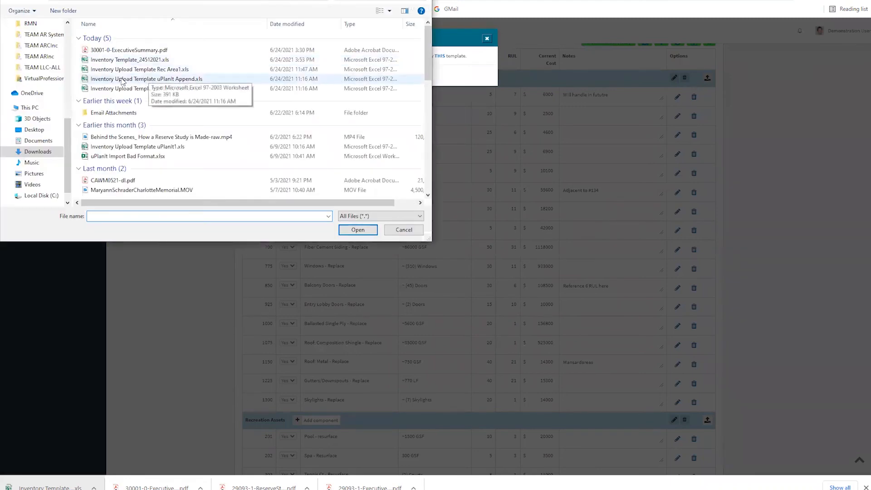
double_click(88, 80)
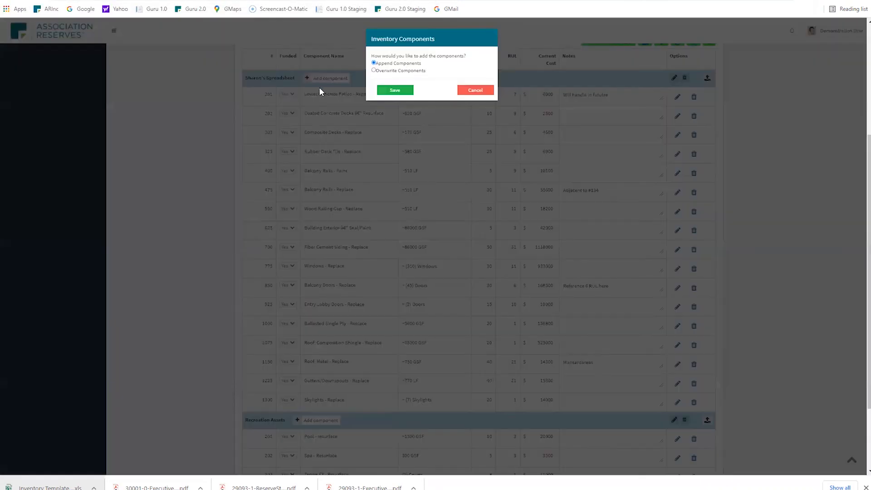
left_click(404, 91)
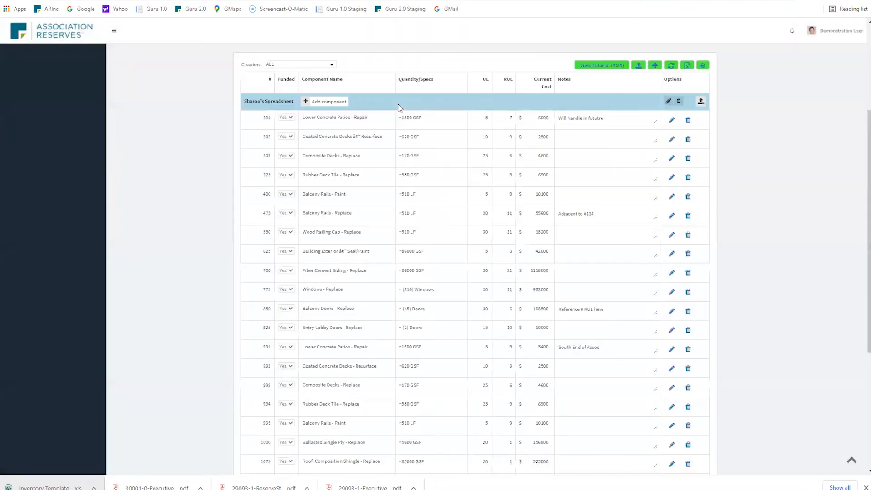
- Examine the first chapter's appended components and the Recreation Assets chapter below it
scroll(377, 190, "down", 4)
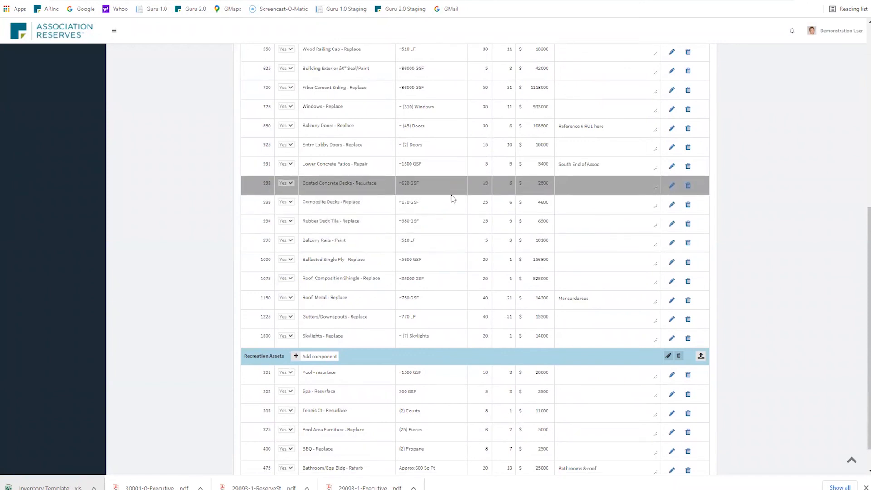
scroll(699, 247, "up", 7)
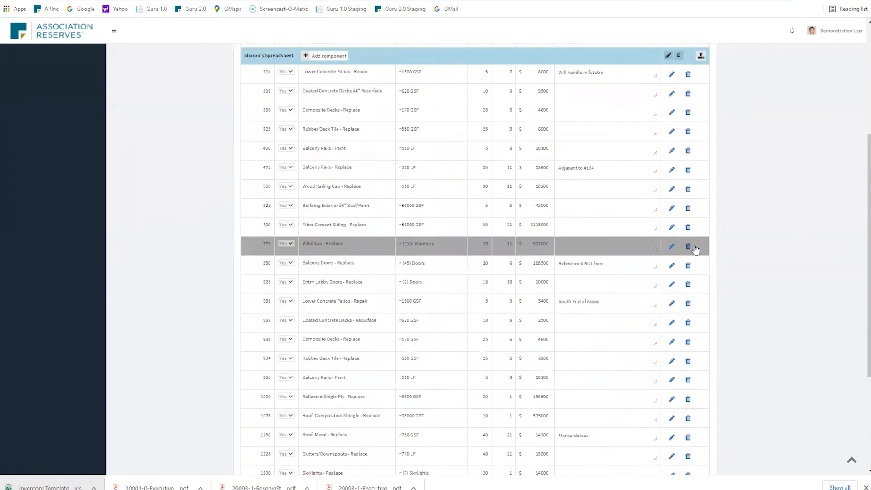
scroll(622, 262, "down", 3)
scroll(466, 267, "down", 5)
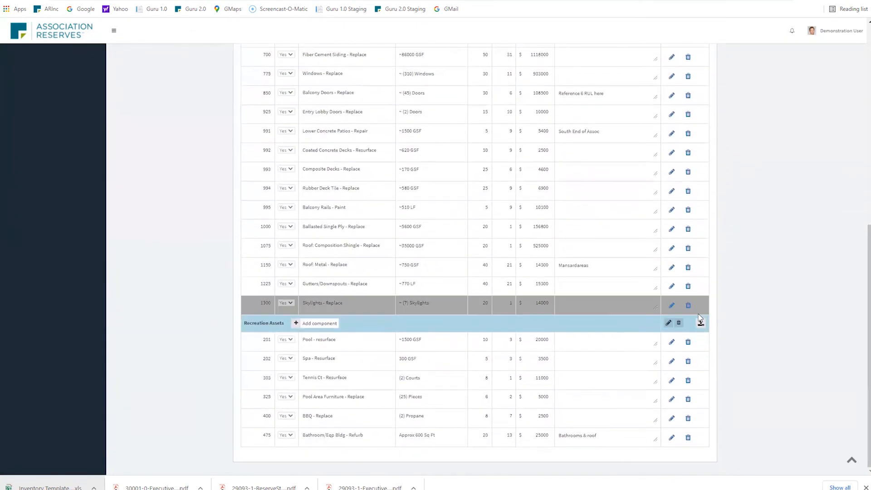
scroll(643, 169, "up", 4)
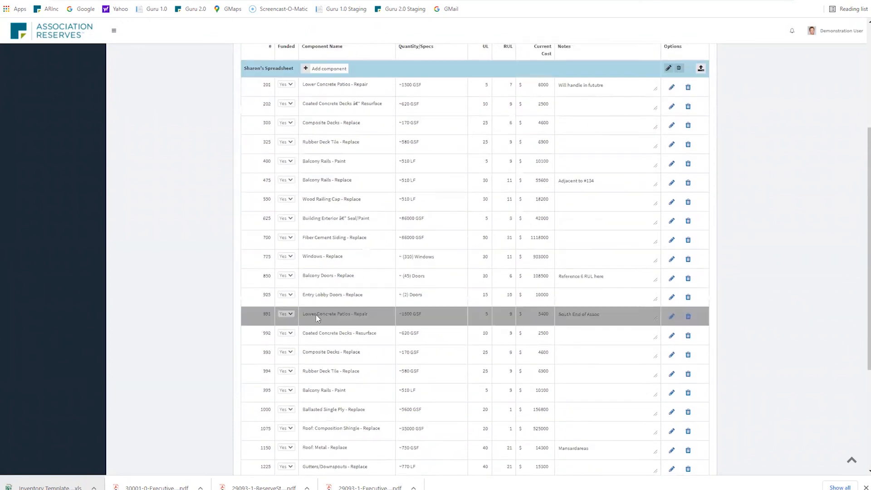
- Reset the component inventory to clear all chapters and components
scroll(703, 169, "up", 2)
scroll(702, 170, "up", 2)
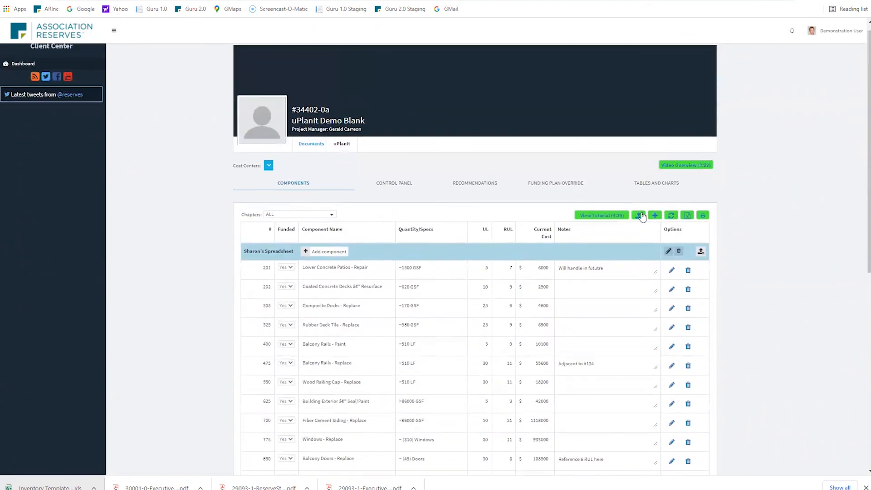
left_click(672, 216)
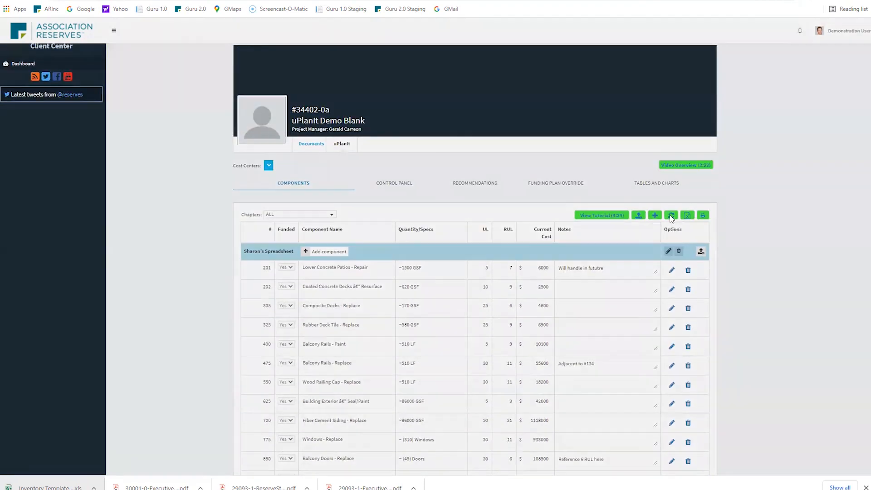
left_click(391, 76)
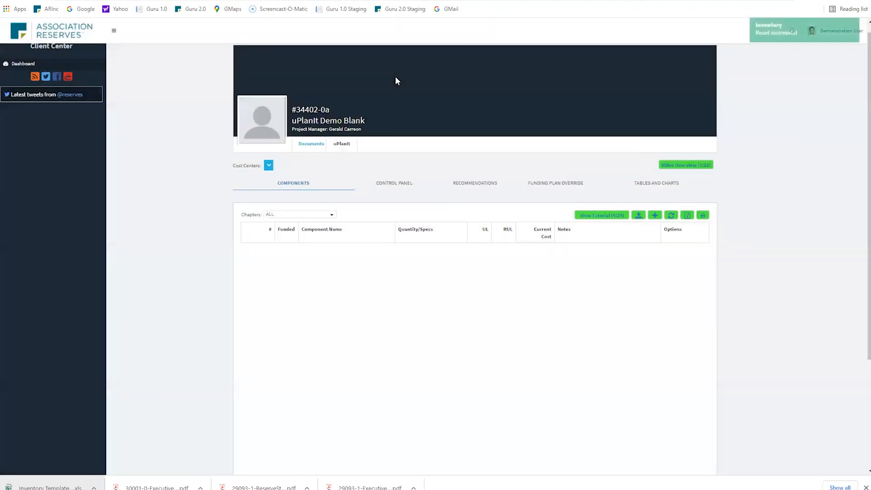